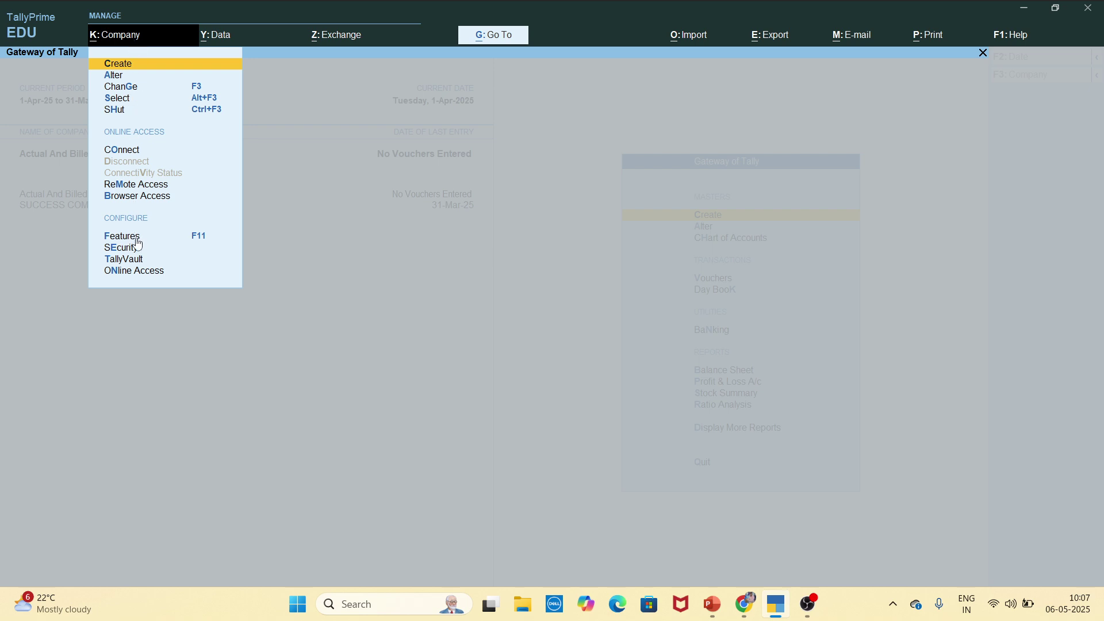
Open the features of the company Actual And Billed Quantity Entry and disable bill-wise entry
left_click(136, 238)
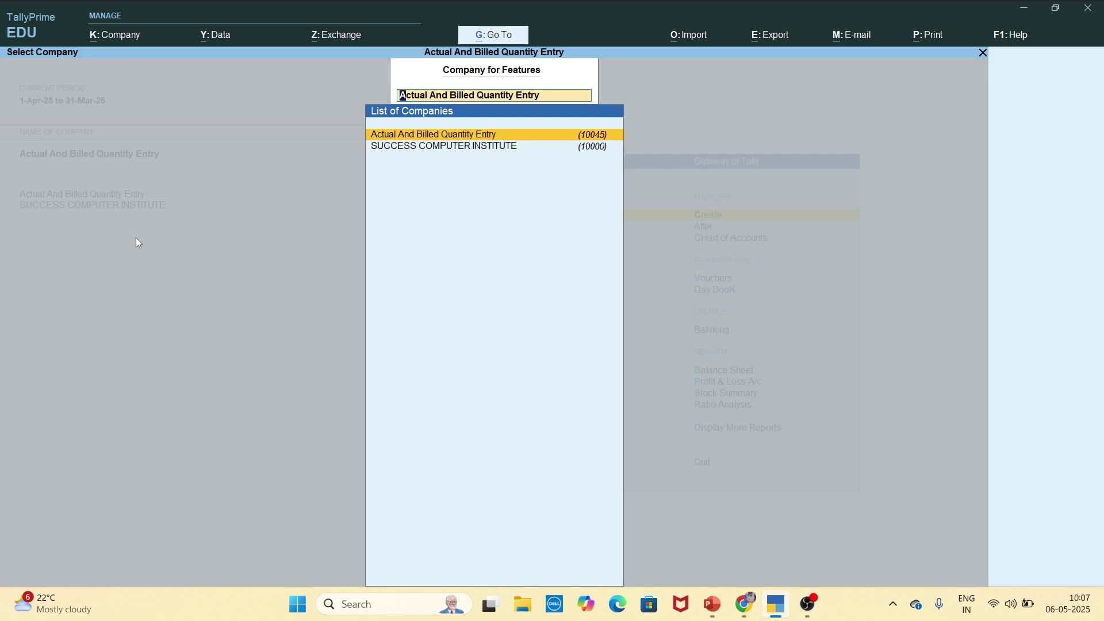
left_click(416, 133)
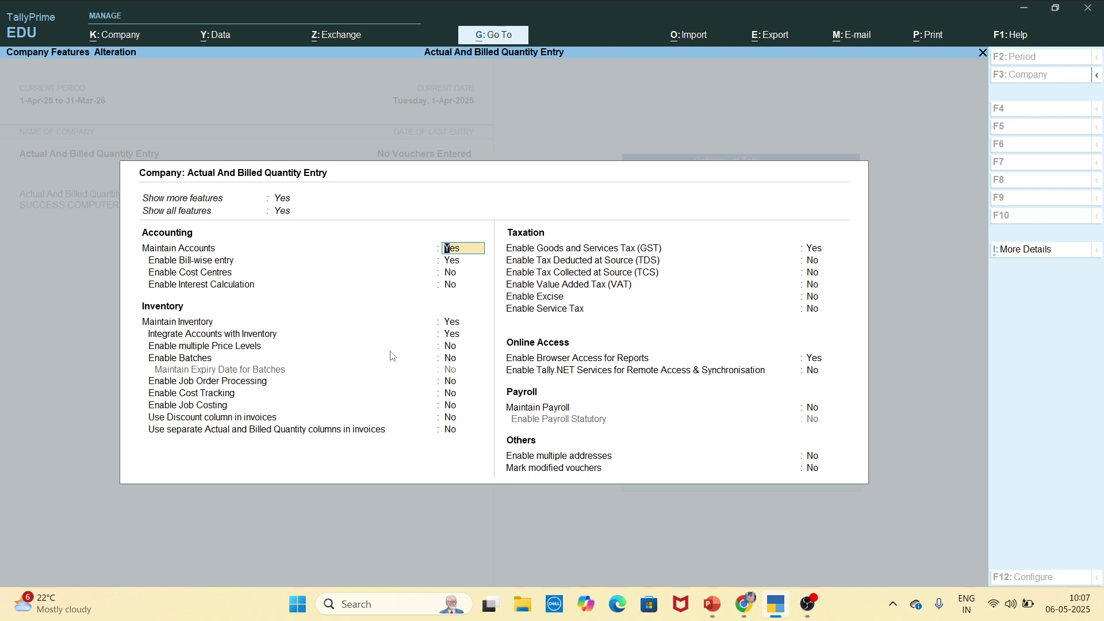
key("Return")
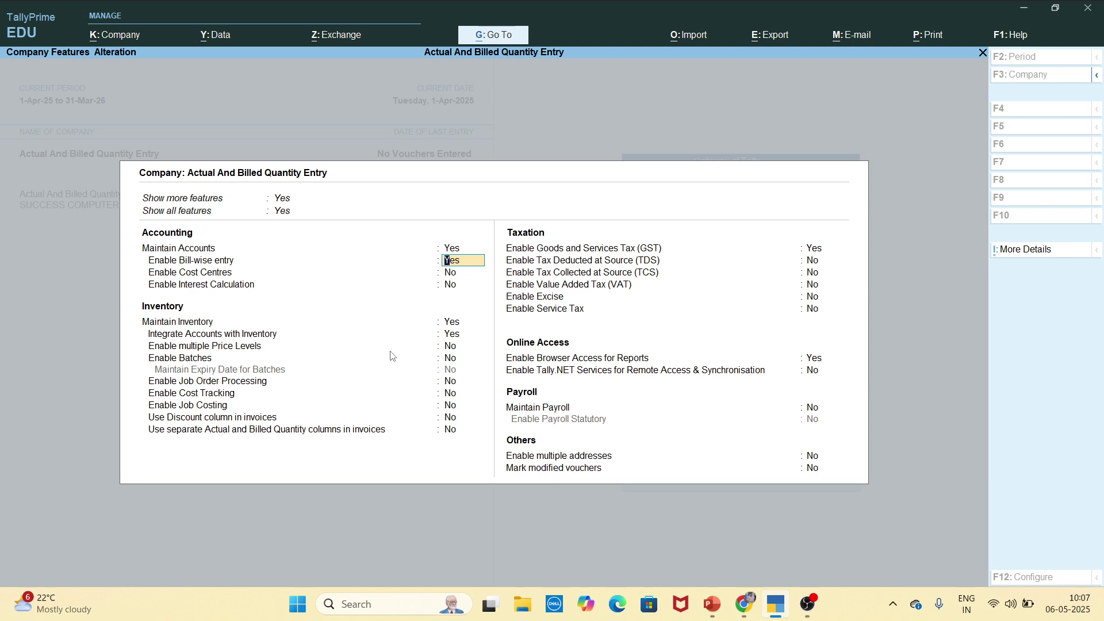
type("n")
key("Return")
key("Return")
key("Return")
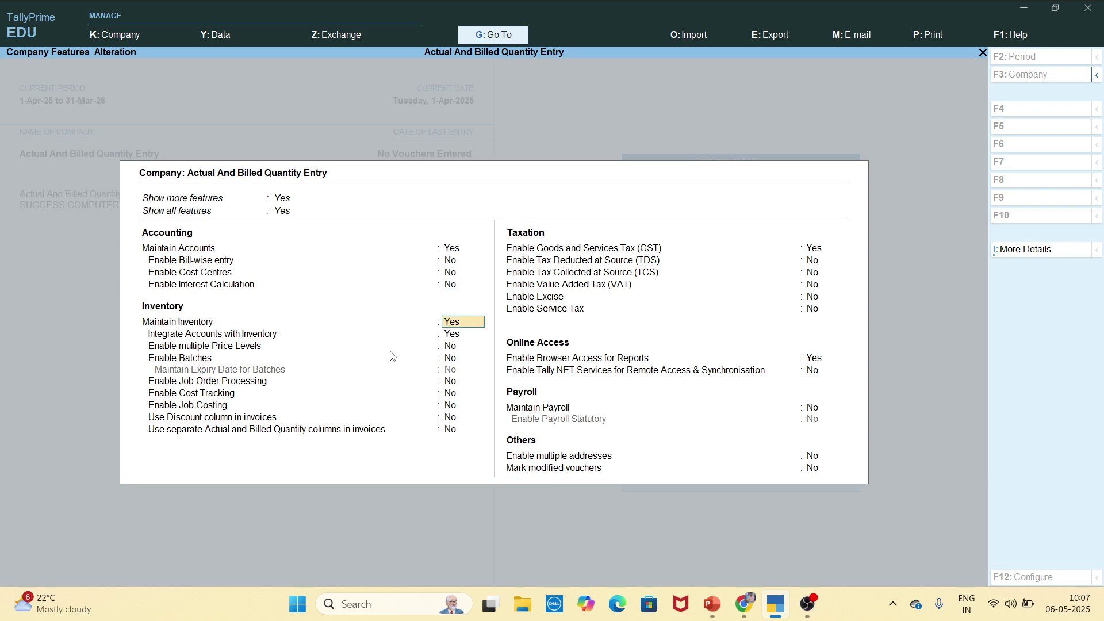
Enable separate Actual and Billed Quantity columns in invoices, keeping the other inventory features as they are
key("Return")
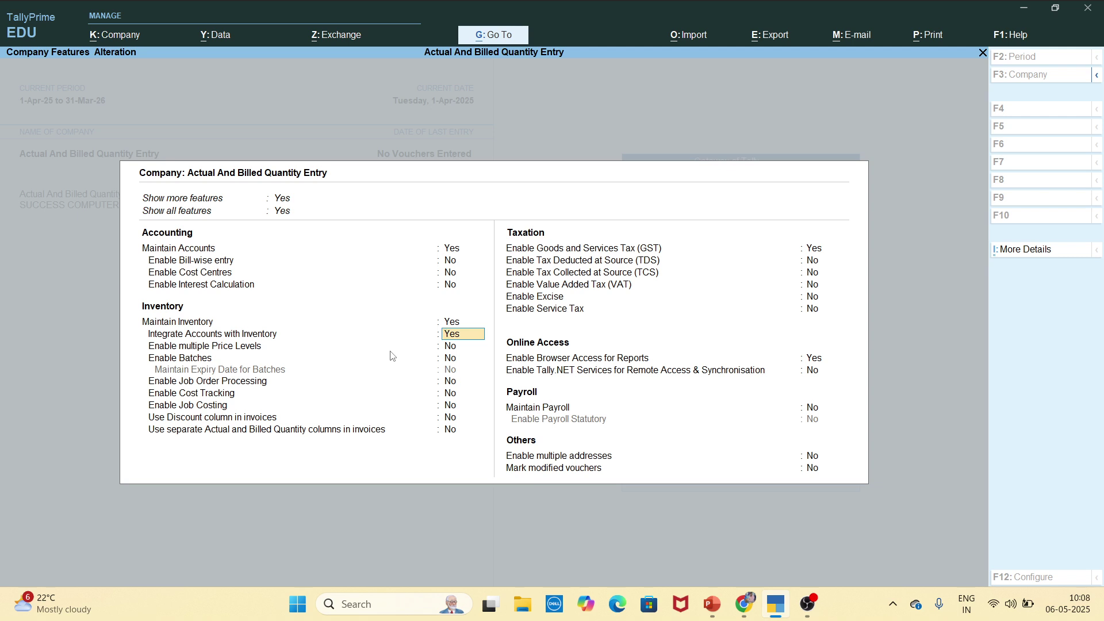
key("Return")
key("Return")
key("Return")
key("Return")
key("Return")
key("Return")
key("Return")
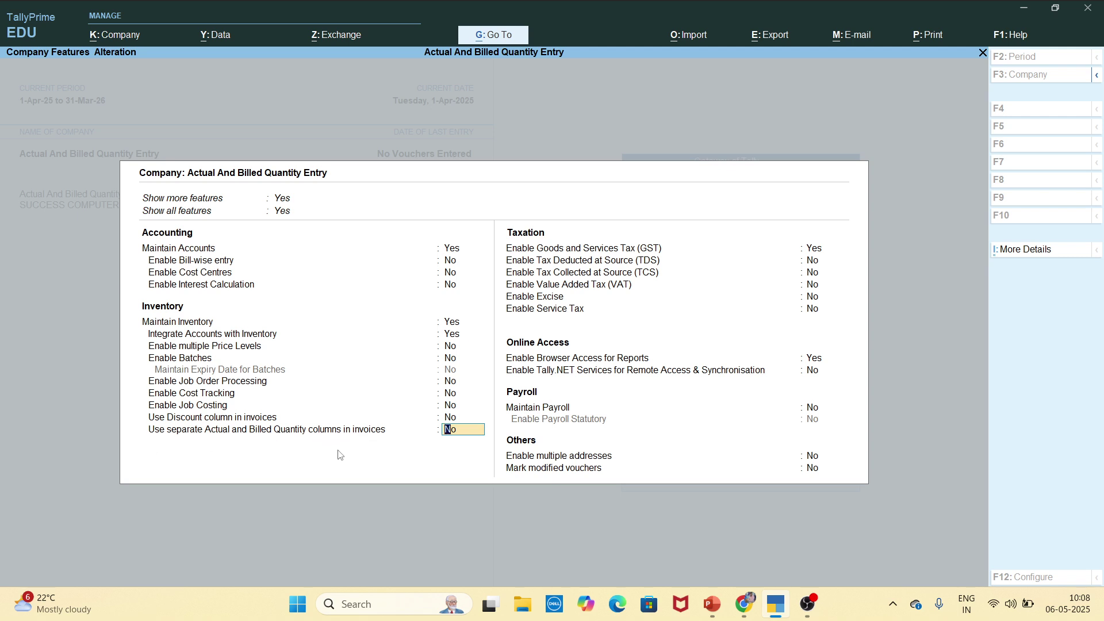
type("yes")
key("Return")
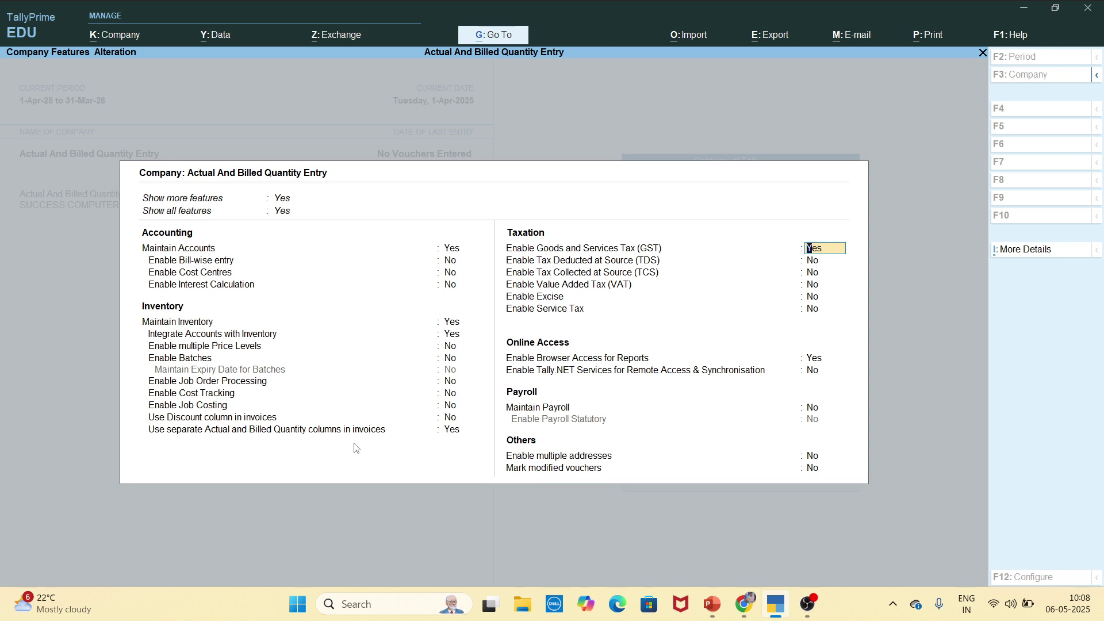
Disable Goods and Services Tax (GST) for the company, leaving the other taxation features as they are
type("no")
key("Return")
key("Return")
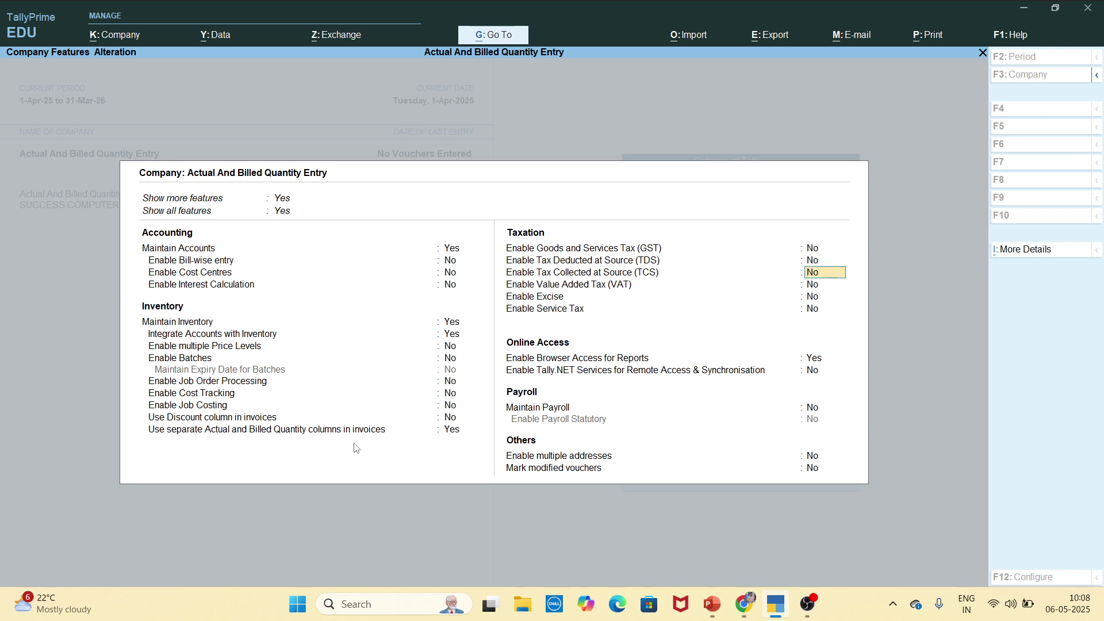
key("Return")
key("Return")
key("Return")
key("Return")
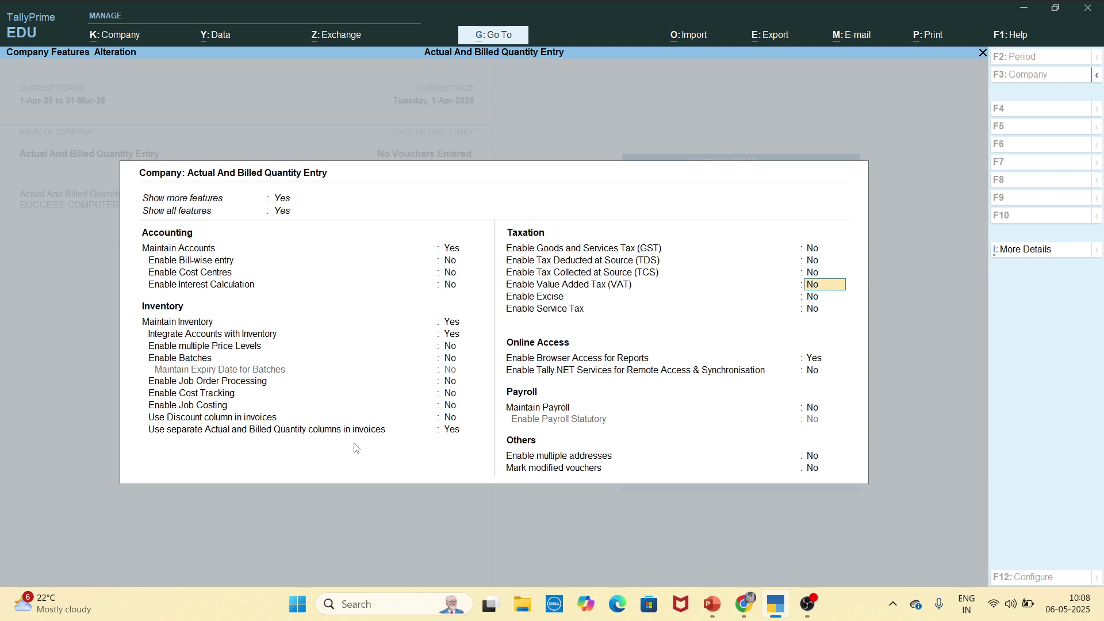
Disable browser access for reports, accept the company features and return to the Gateway of Tally
type("no")
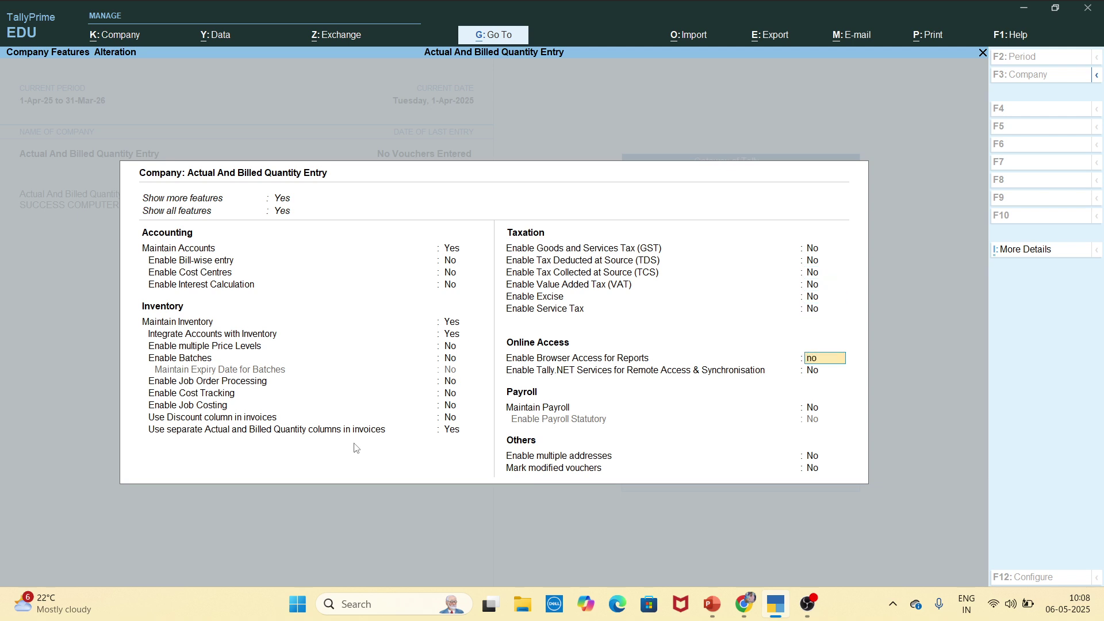
key("Return")
key("Return")
key("Return")
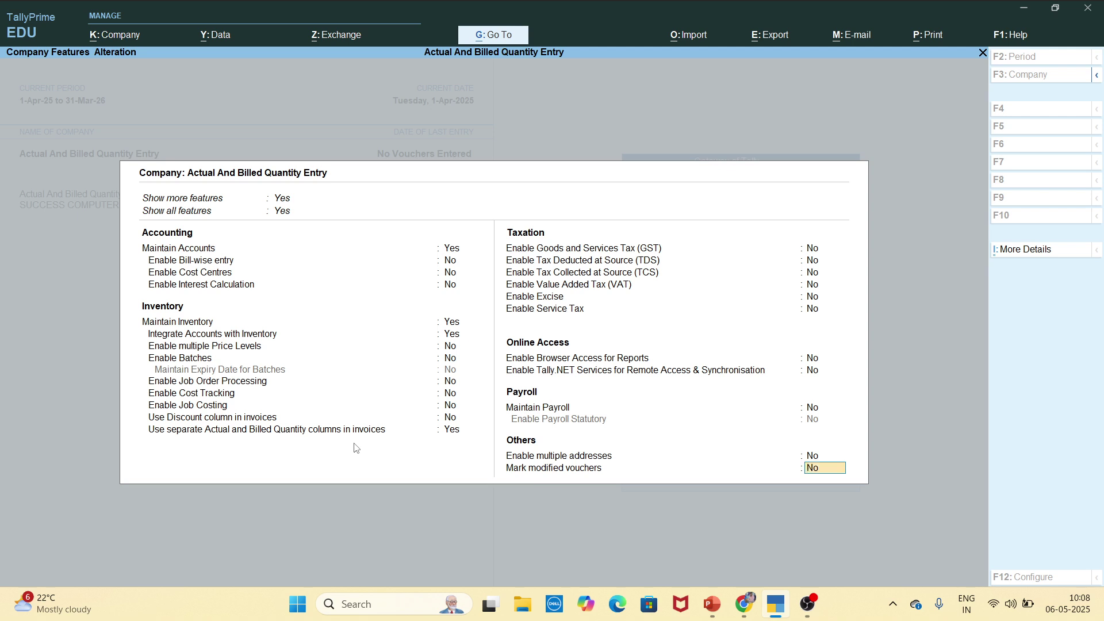
key("Return")
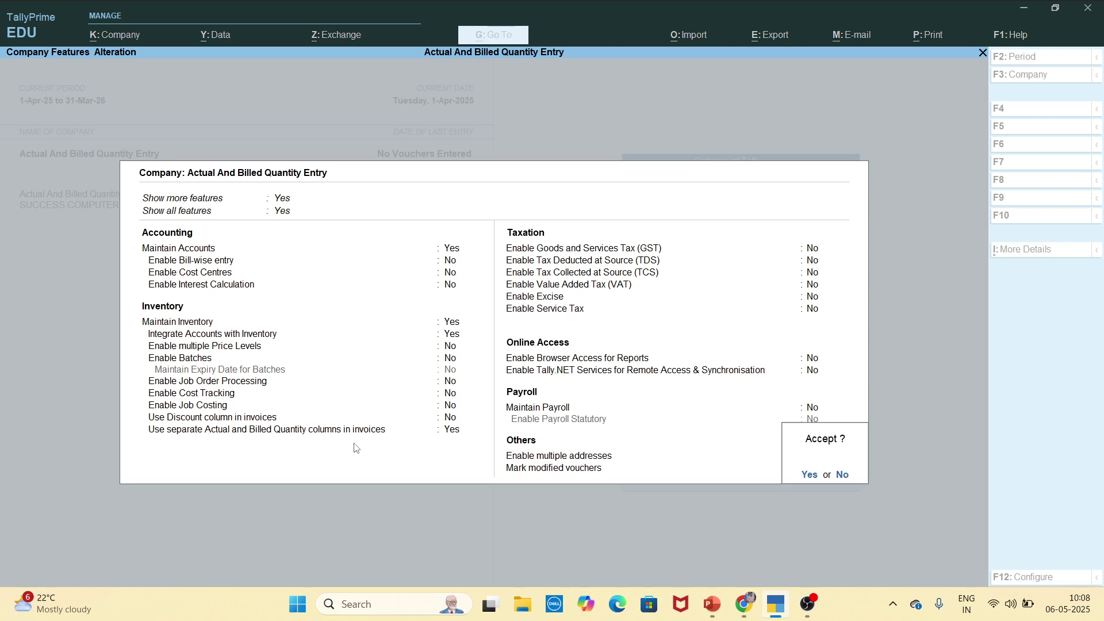
key("Return")
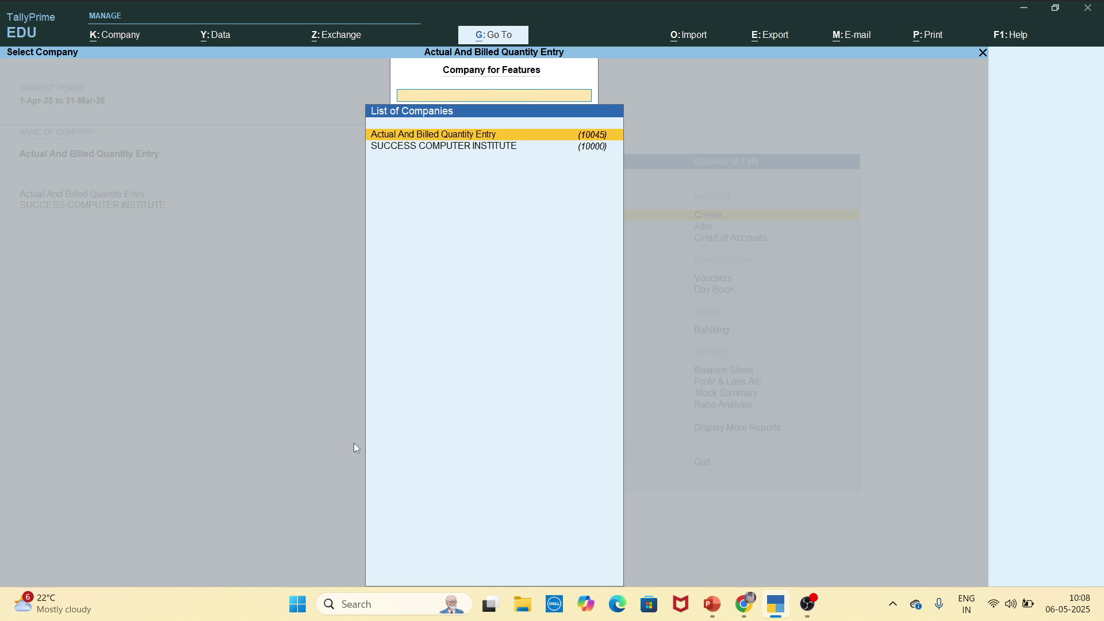
key("Escape")
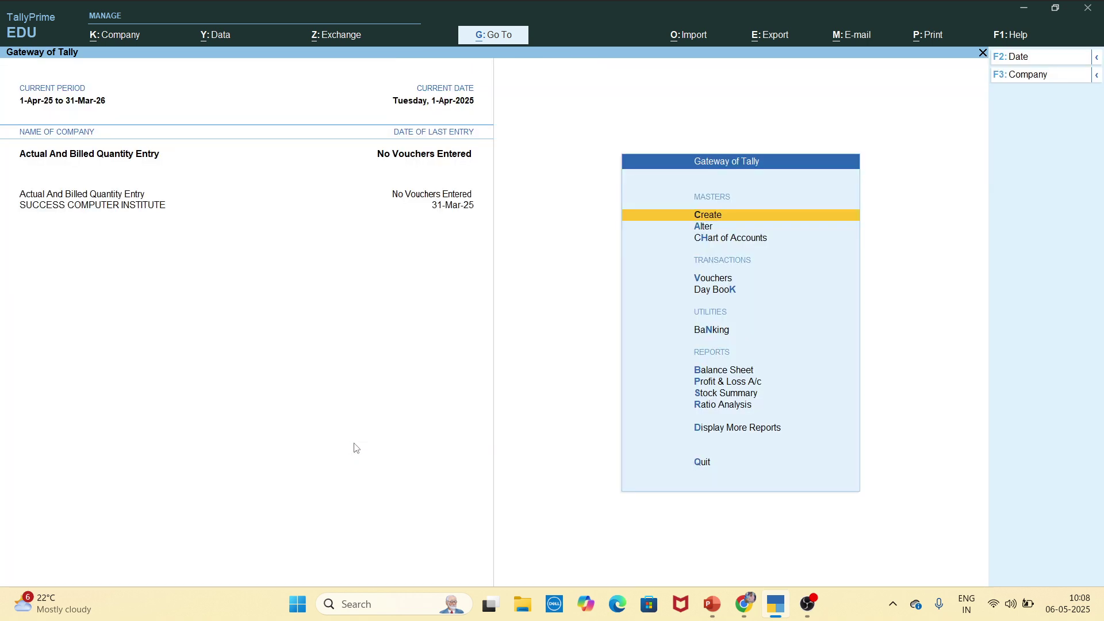
Start a new Purchase voucher, leaving the supplier invoice number blank
key("Down")
key("Down")
key("Down")
key("Return")
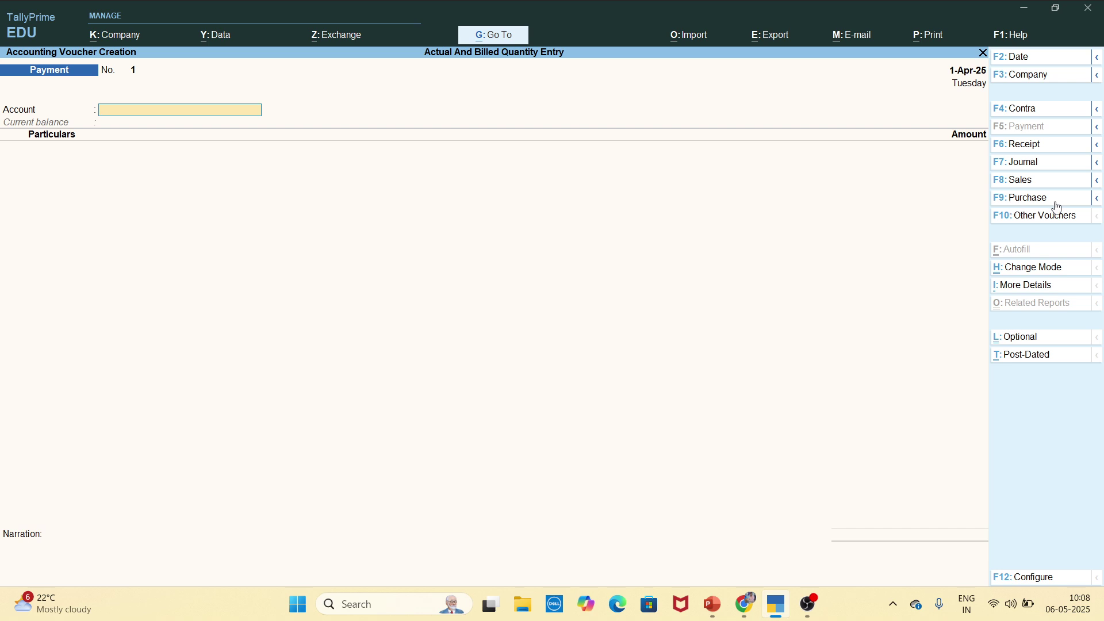
left_click(1026, 206)
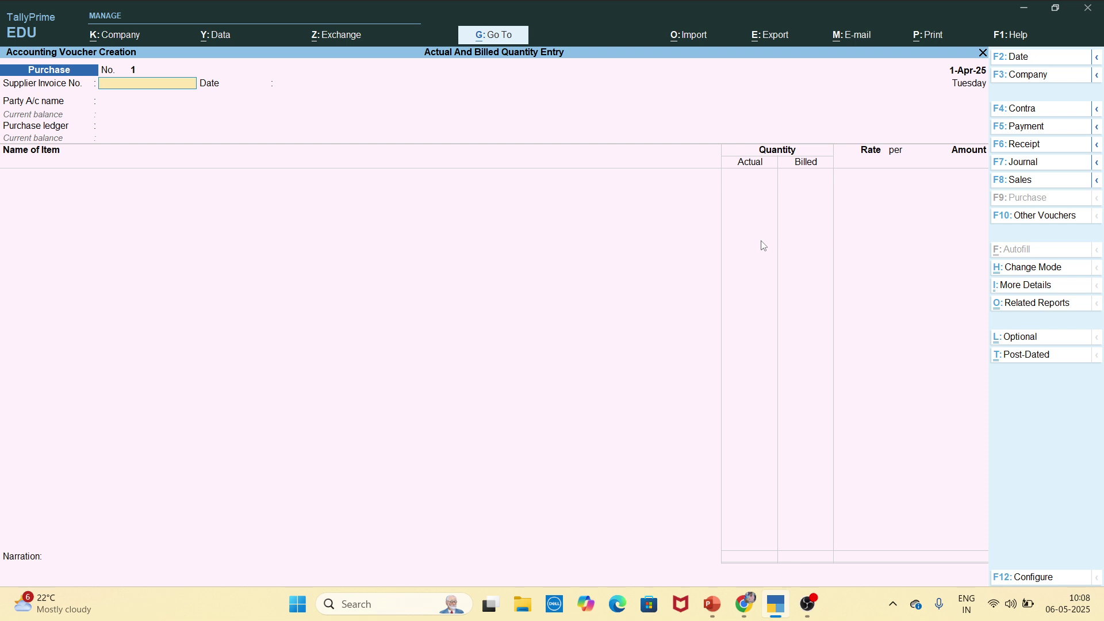
key("Return")
key("Return")
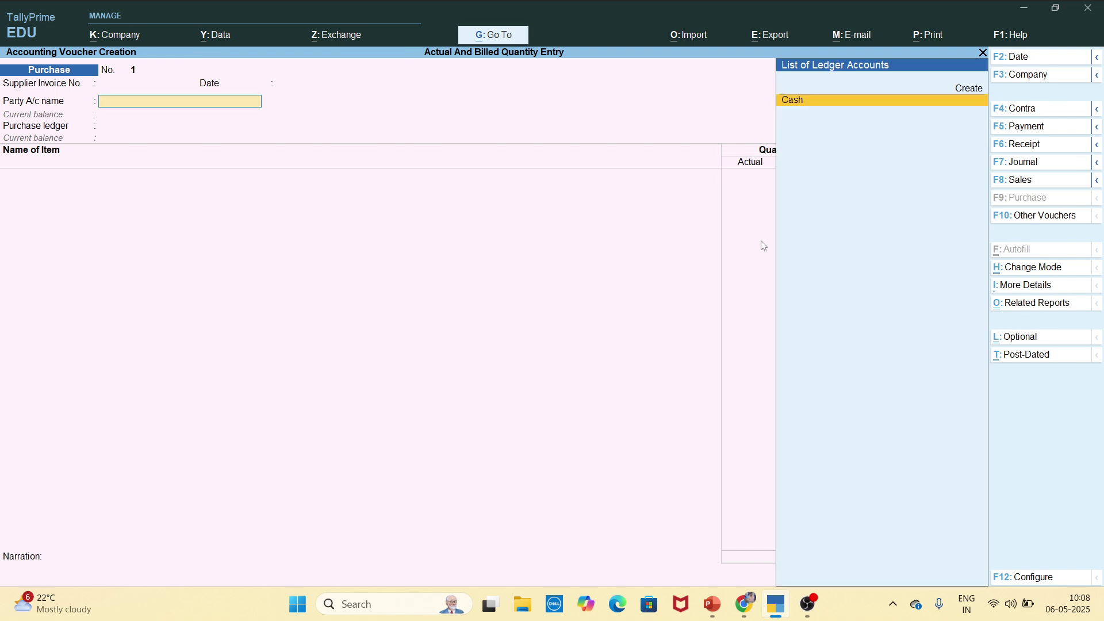
Create the party ledger Ashwin Pvt Ltd under Sundry Creditors and accept the receipt and party details unfilled
key("Up")
key("Return")
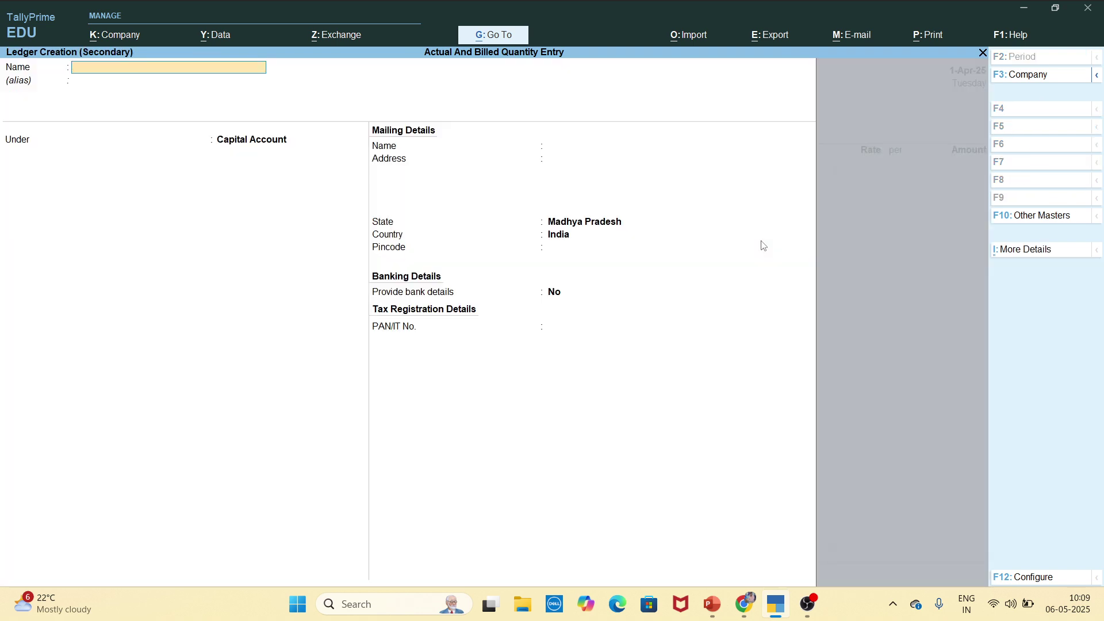
type("Ashwin Pvt Ltd")
key("Return")
type("Sun")
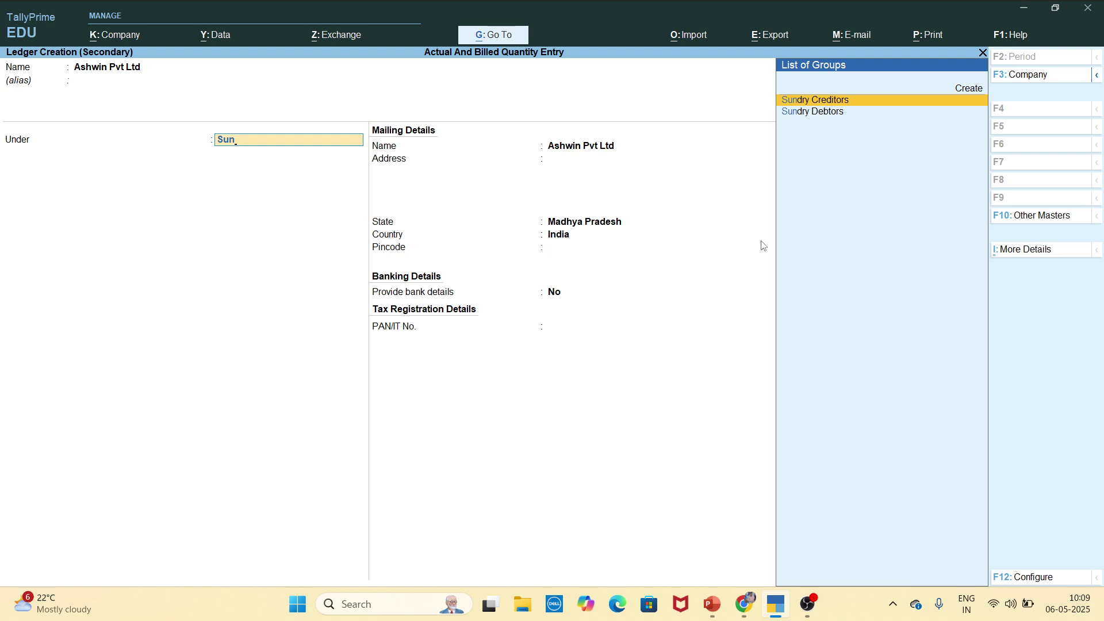
key("Return")
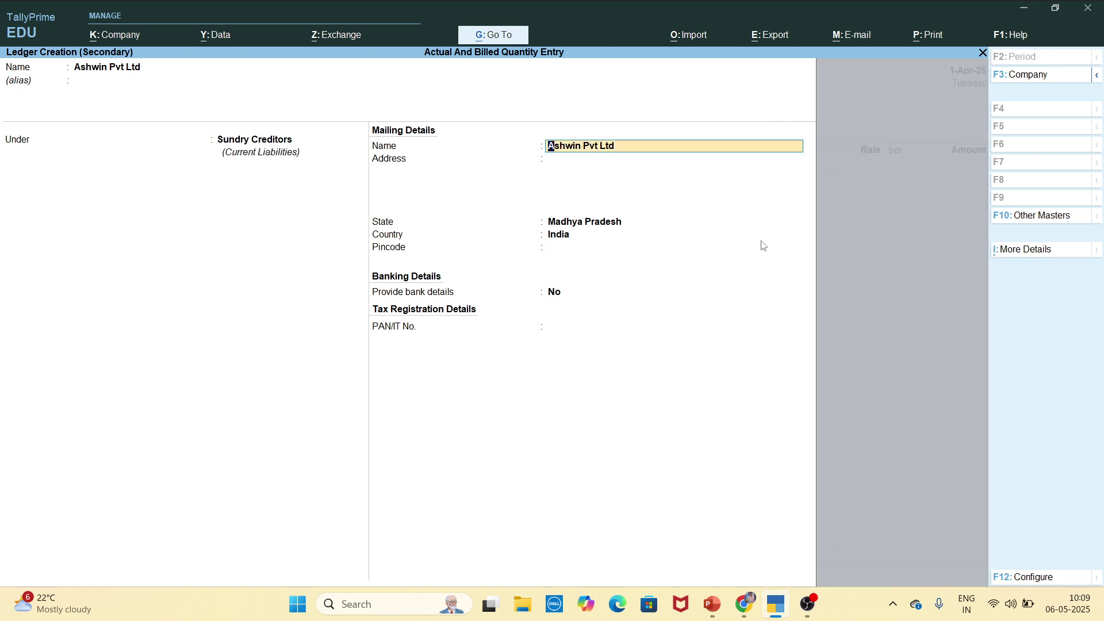
key("ctrl+a")
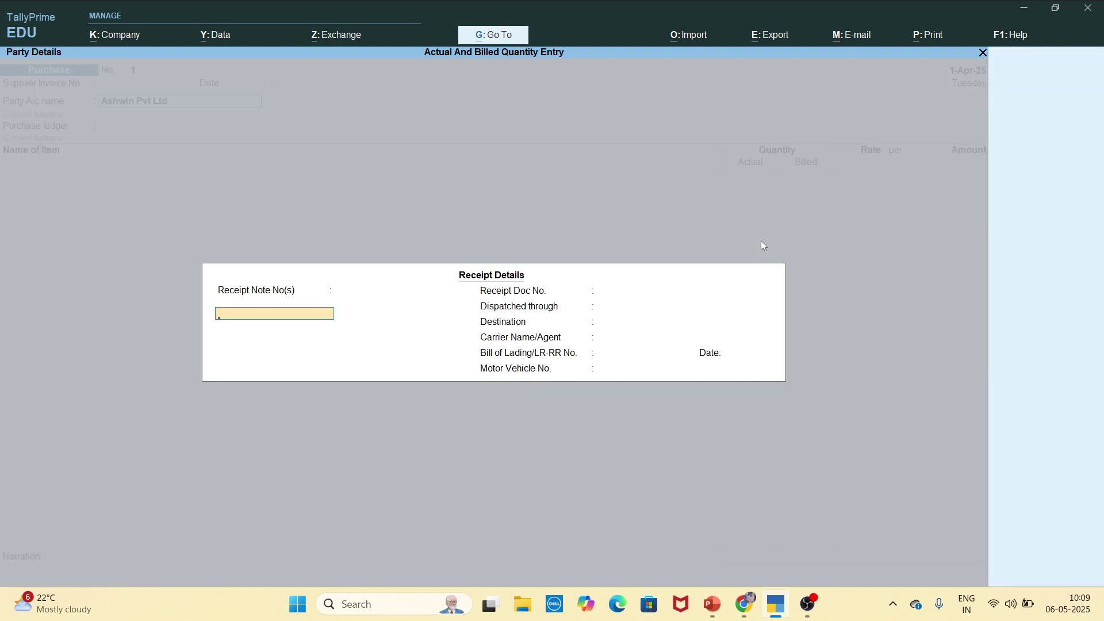
key("ctrl+a")
key("ctrl+a")
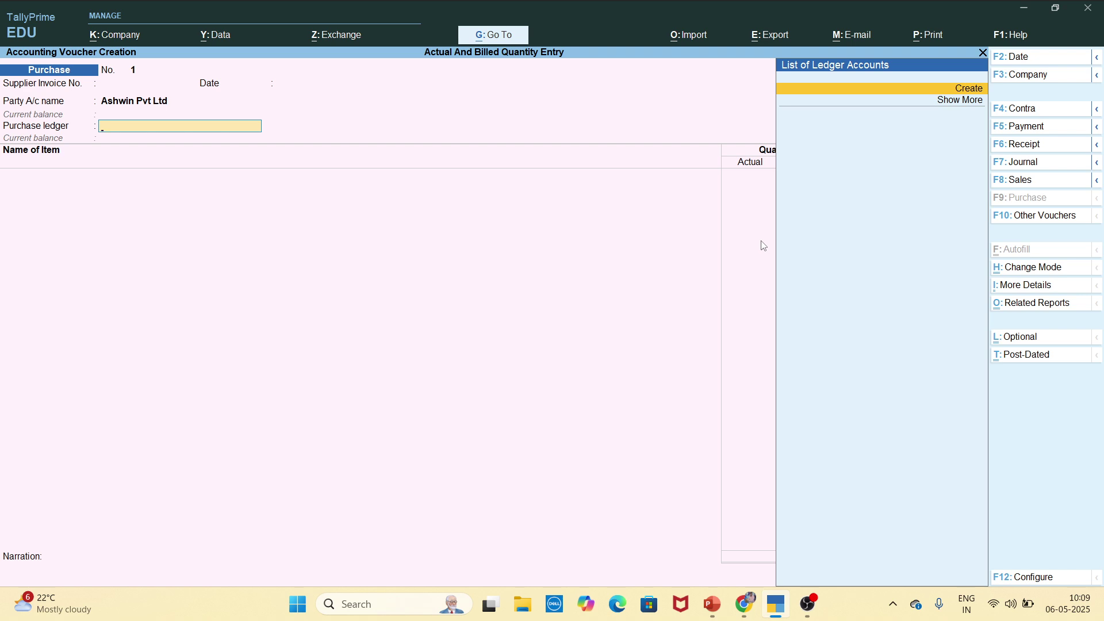
Create the purchase ledger Purchase Account under the Purchase Accounts group for this voucher
key("Return")
type("Purc")
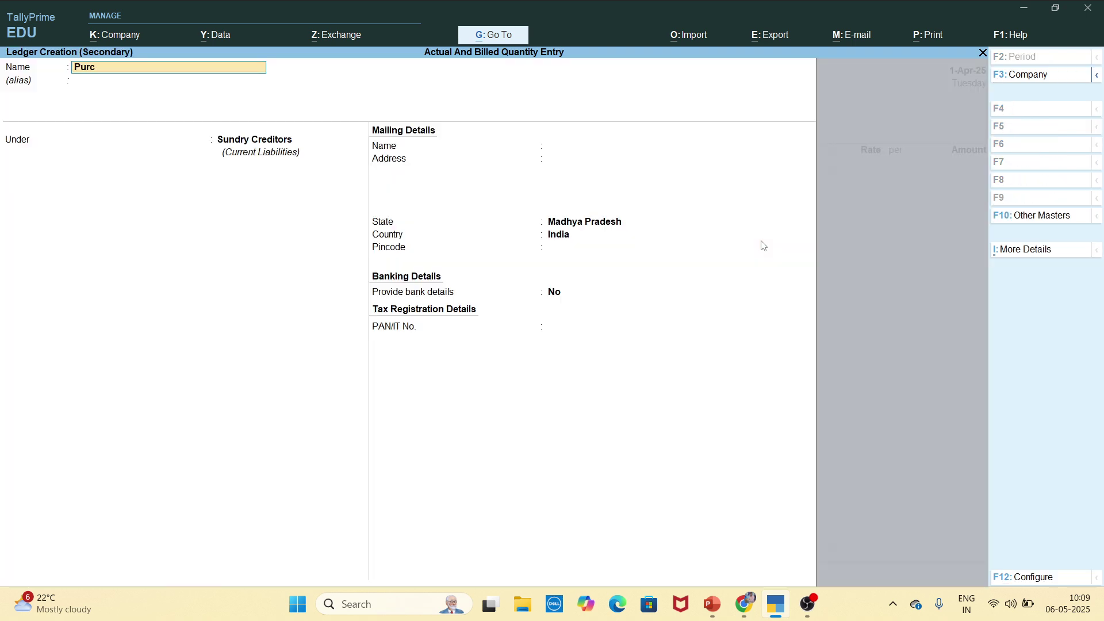
type("hase Account")
key("Return")
type("Pu")
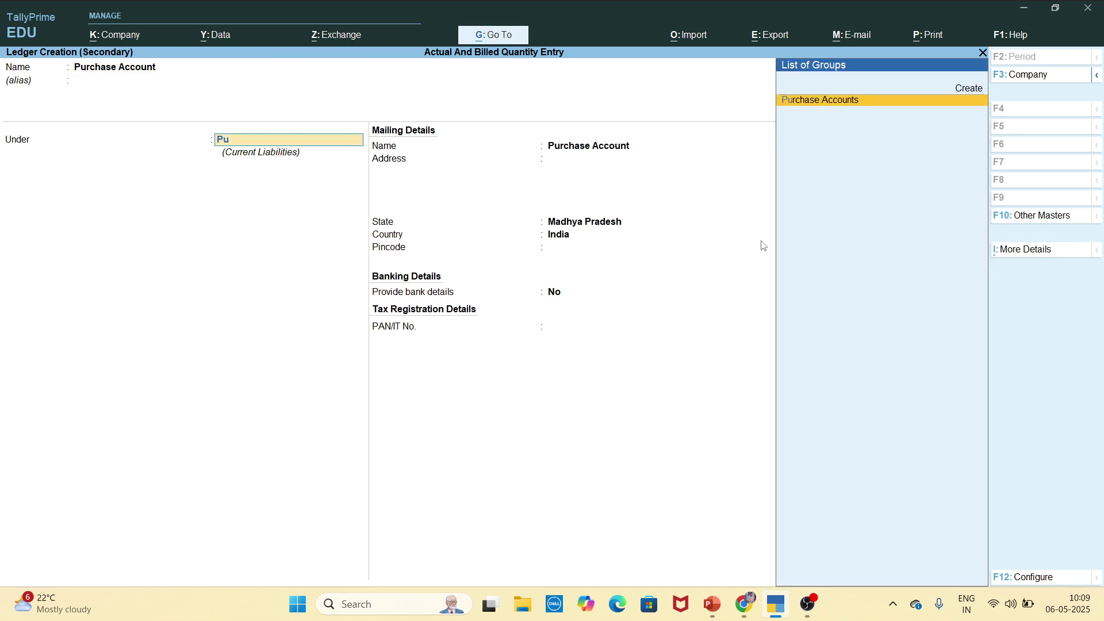
key("Return")
key("ctrl+a")
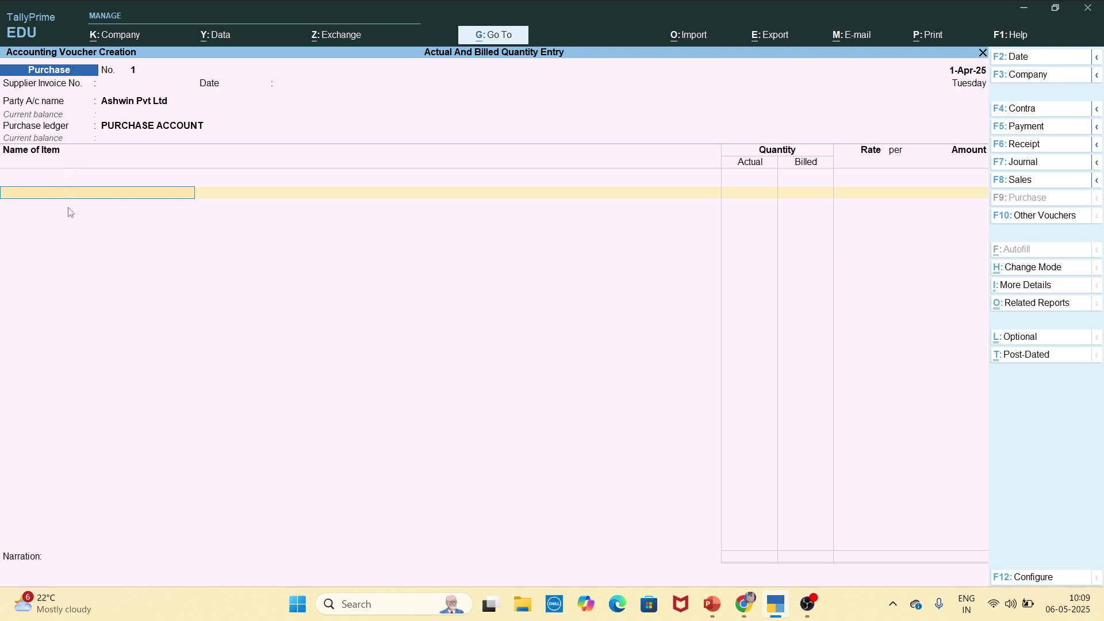
Start a new stock item named Keyboard under the Primary group from the voucher's item line
key("alt+c")
type("K")
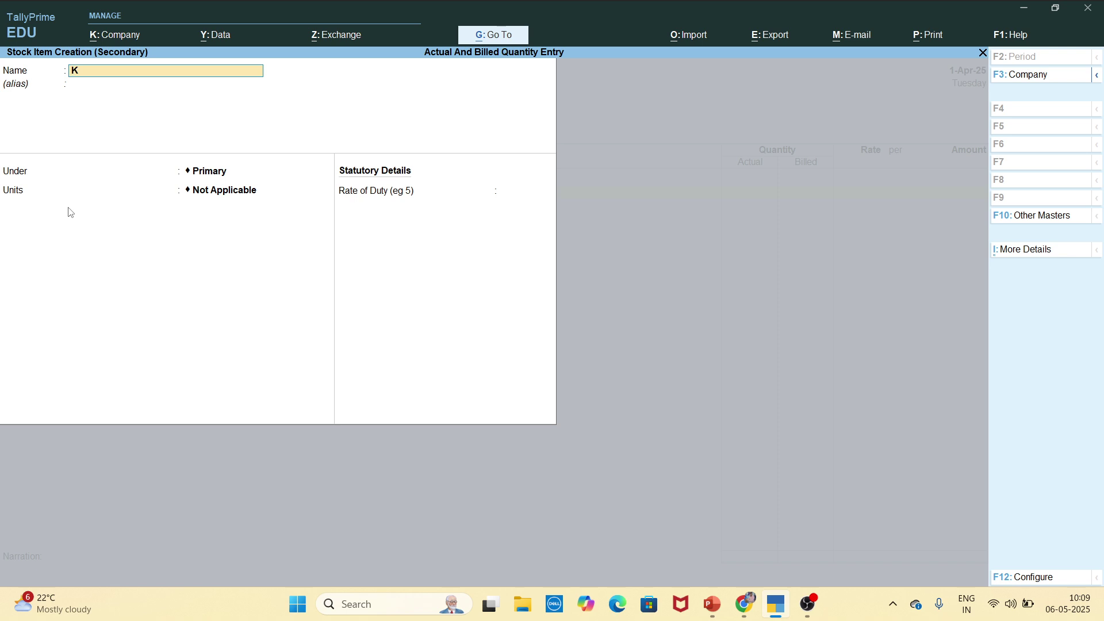
type("eyboard")
key("Return")
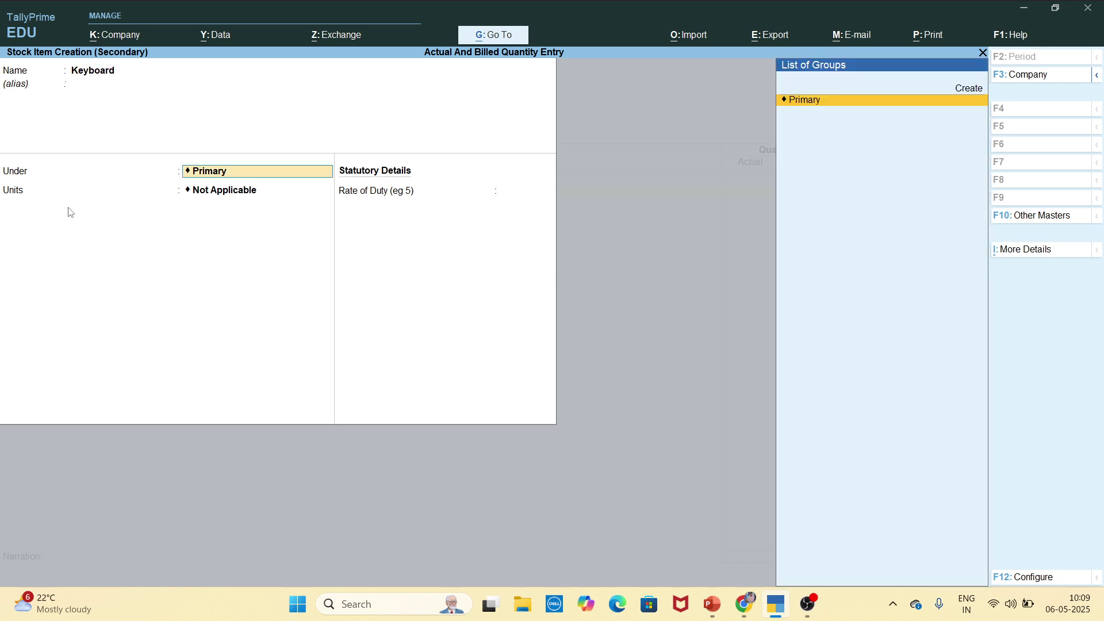
key("Return")
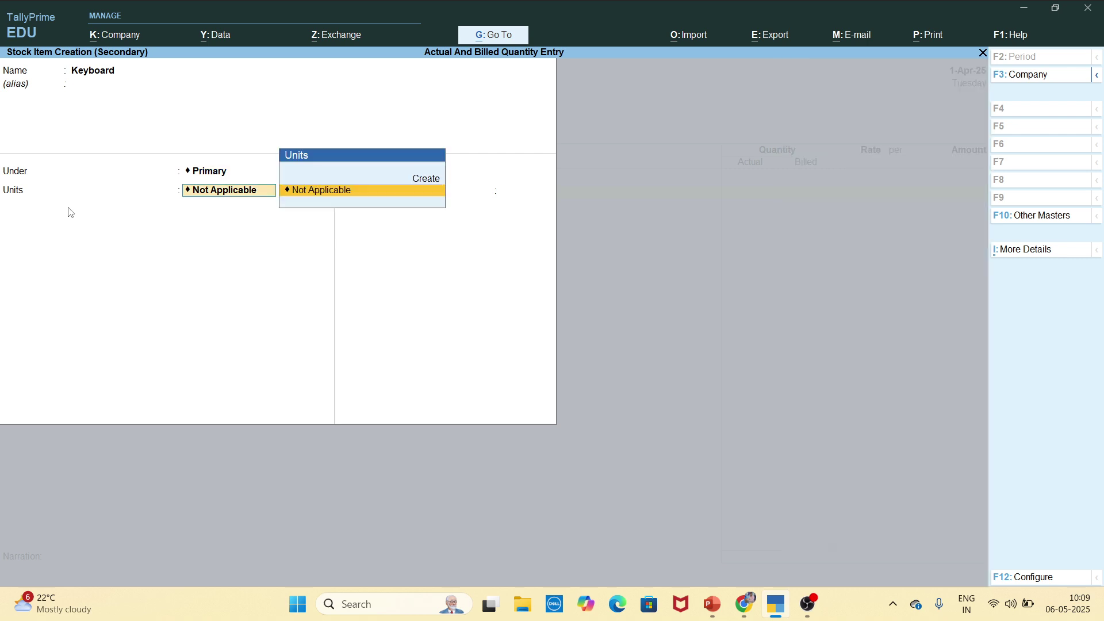
Create a simple unit with symbol nos, formal name Numbers and 0 decimal places, and save the Keyboard item with it
key("Up")
key("Return")
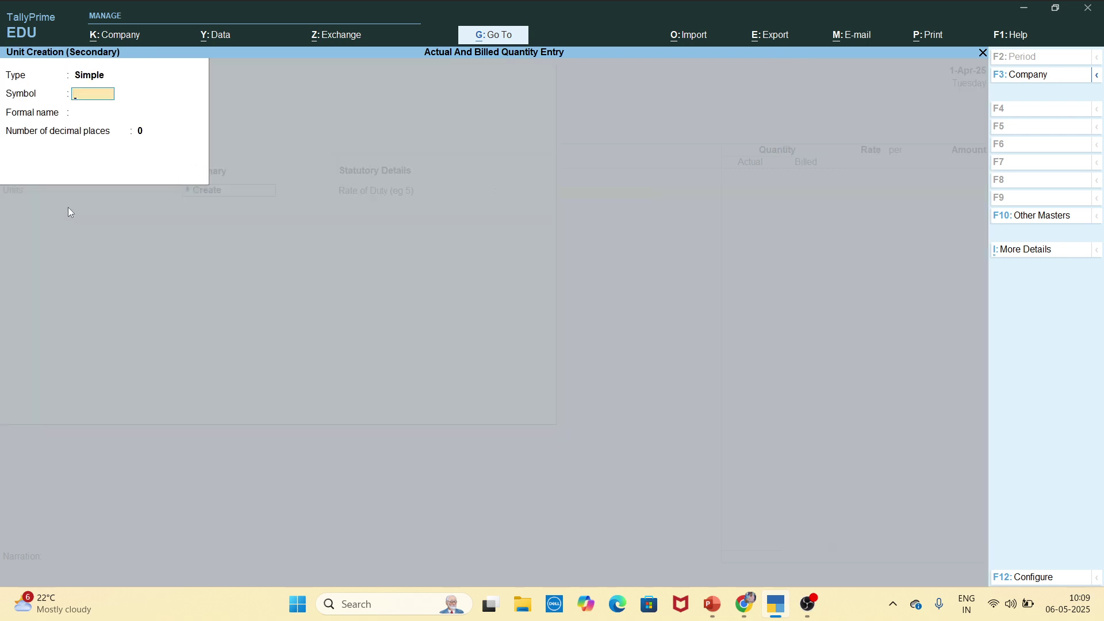
type("nos")
key("Return")
type("Nu")
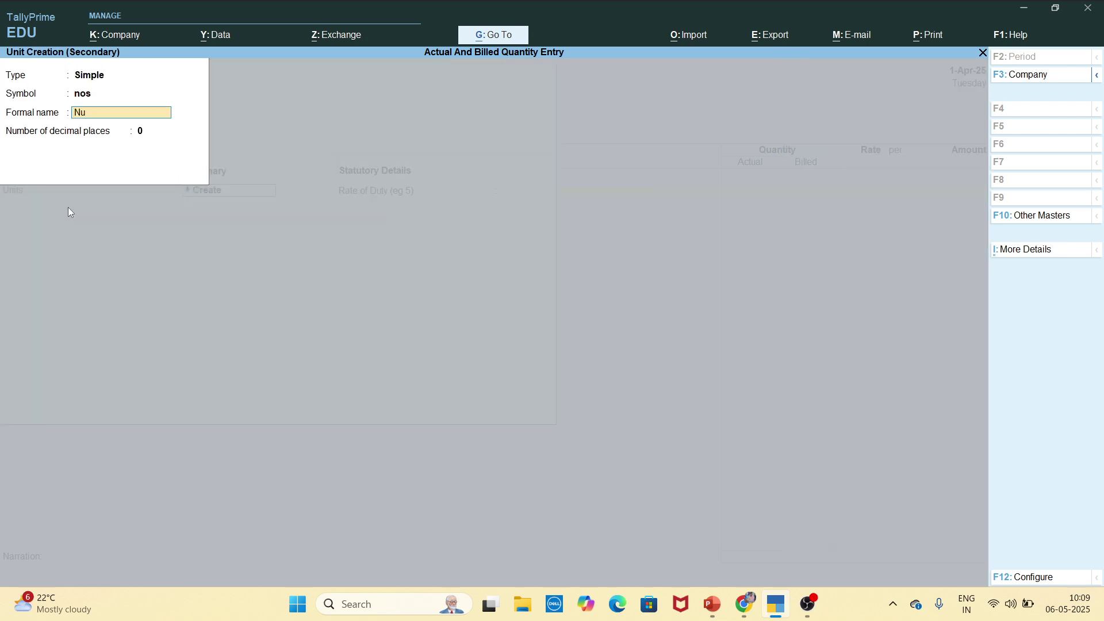
type("mbers")
key("Return")
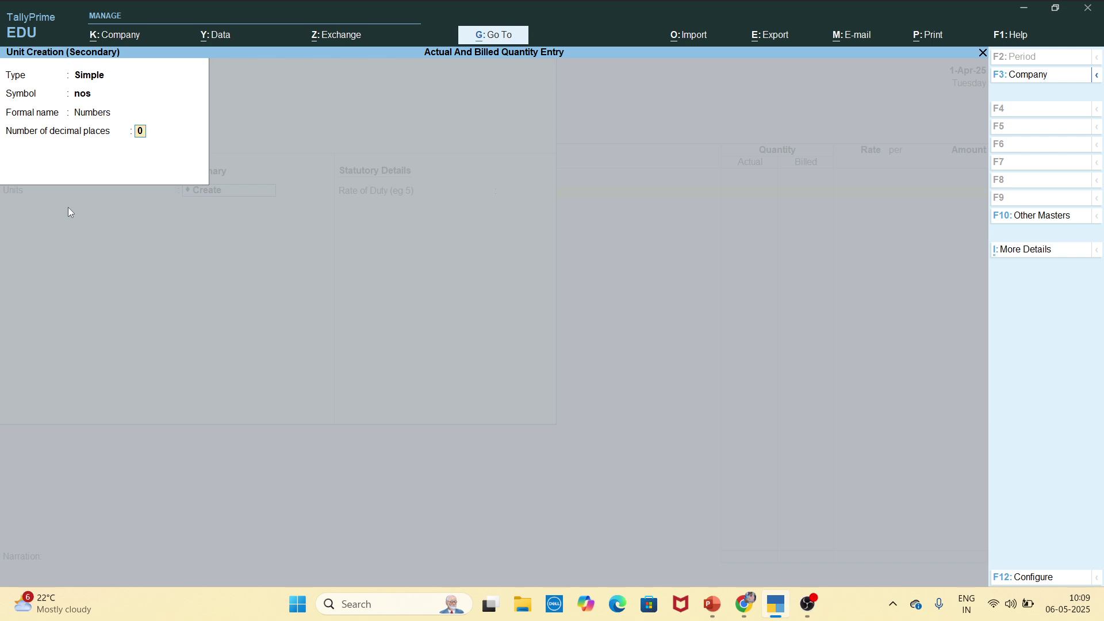
key("ctrl+a")
key("ctrl+a")
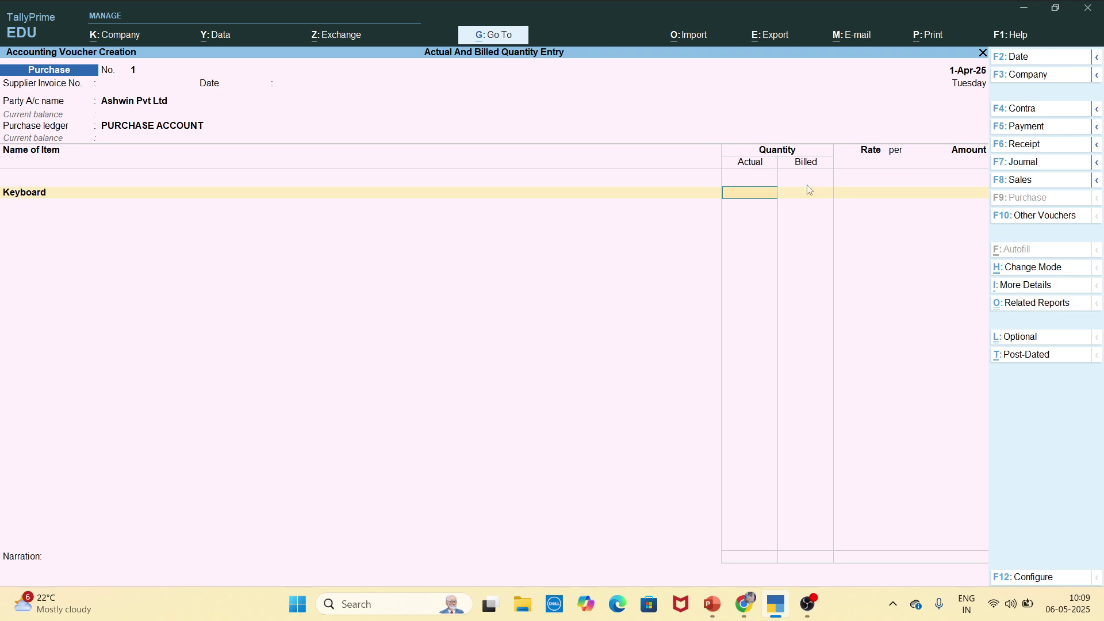
Switch to PowerPoint and review the purchase and sales entry examples in full-screen view
left_click(712, 604)
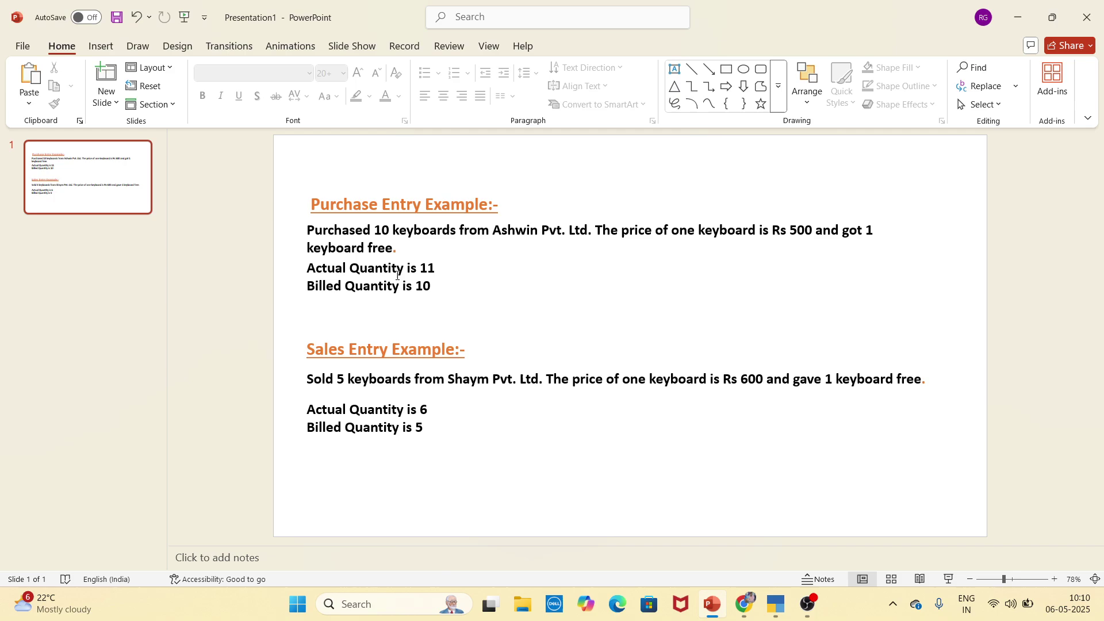
key("F5")
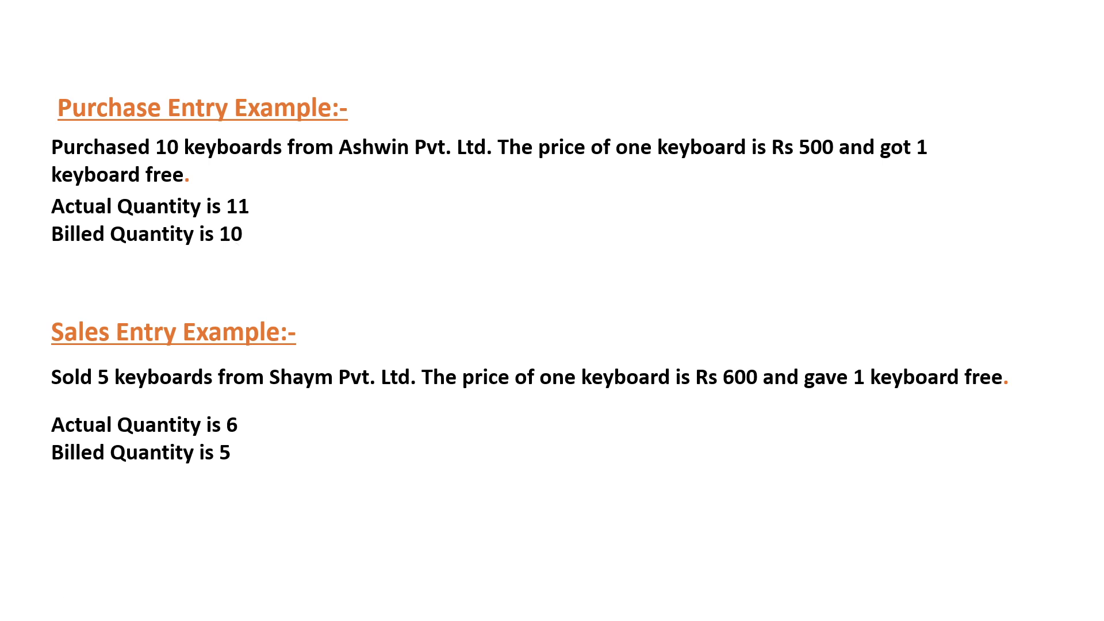
key("Escape")
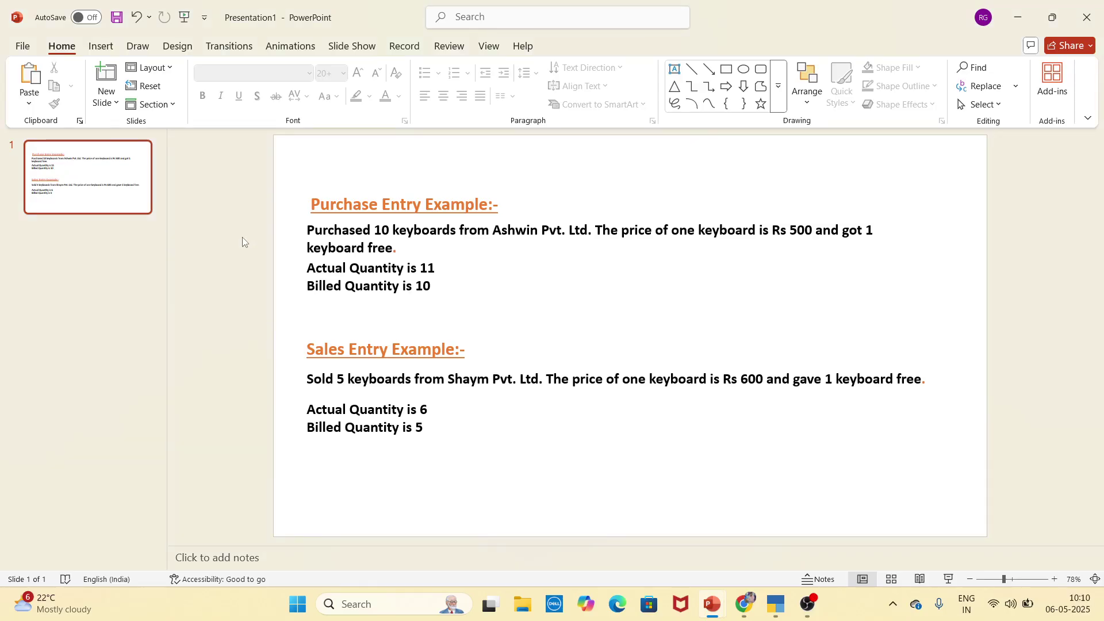
Switch to TallyPrime and enter the Keyboard line with actual quantity 11 nos, billed quantity 10 nos and rate 500 per nos
left_click(777, 604)
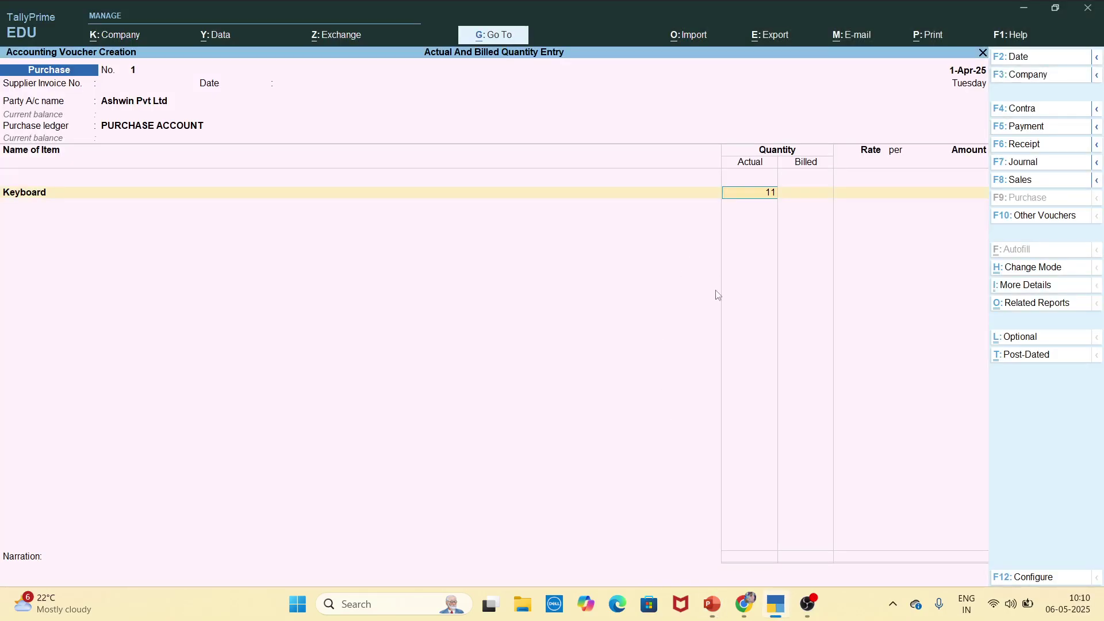
key("Return")
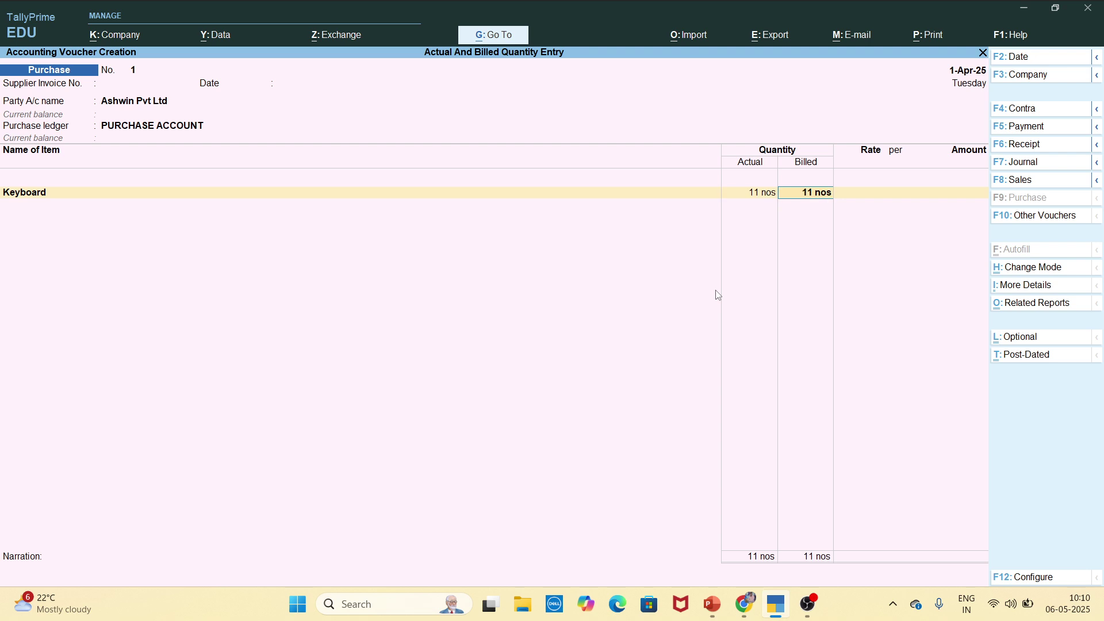
key("BackSpace")
type("10")
key("Return")
type("500")
key("Return")
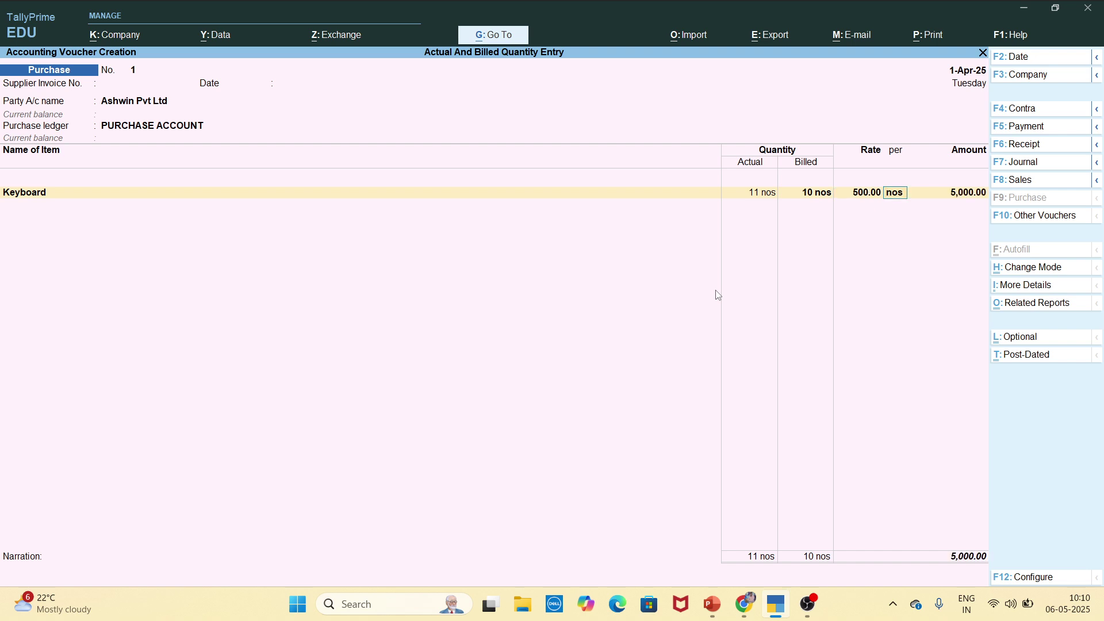
key("Return")
key("Return")
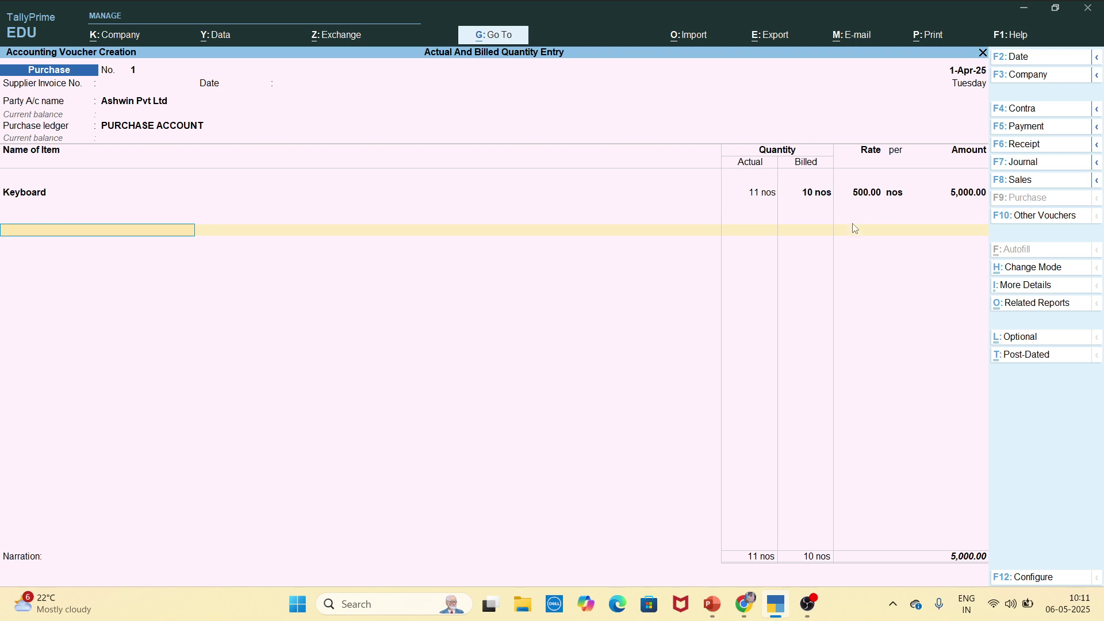
End the item list, leave the narration blank and save the purchase voucher
key("Return")
key("Return")
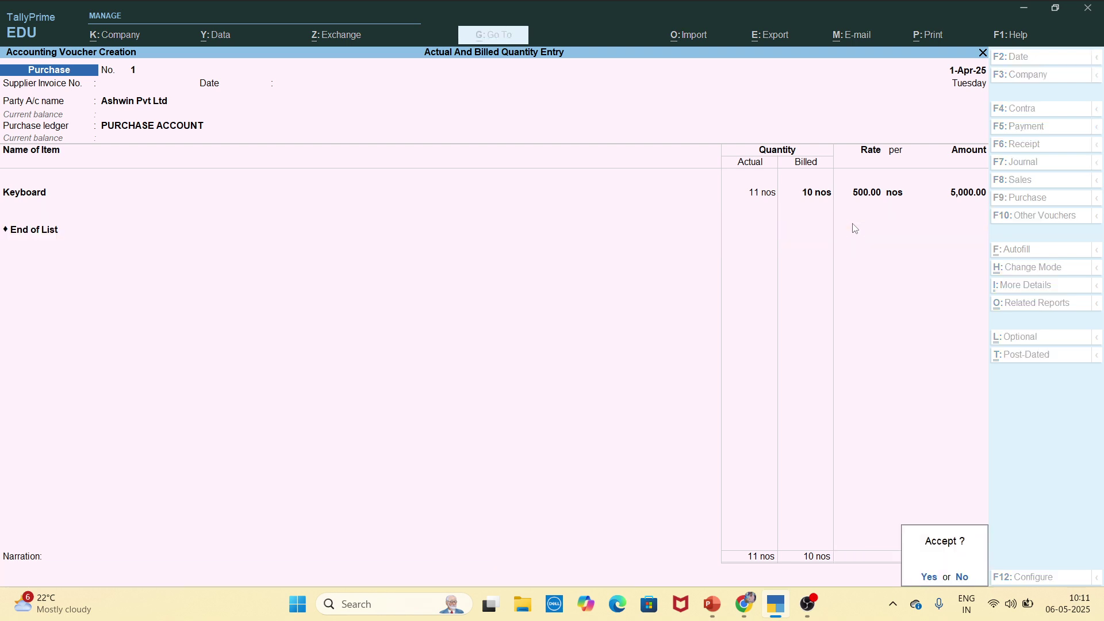
key("Return")
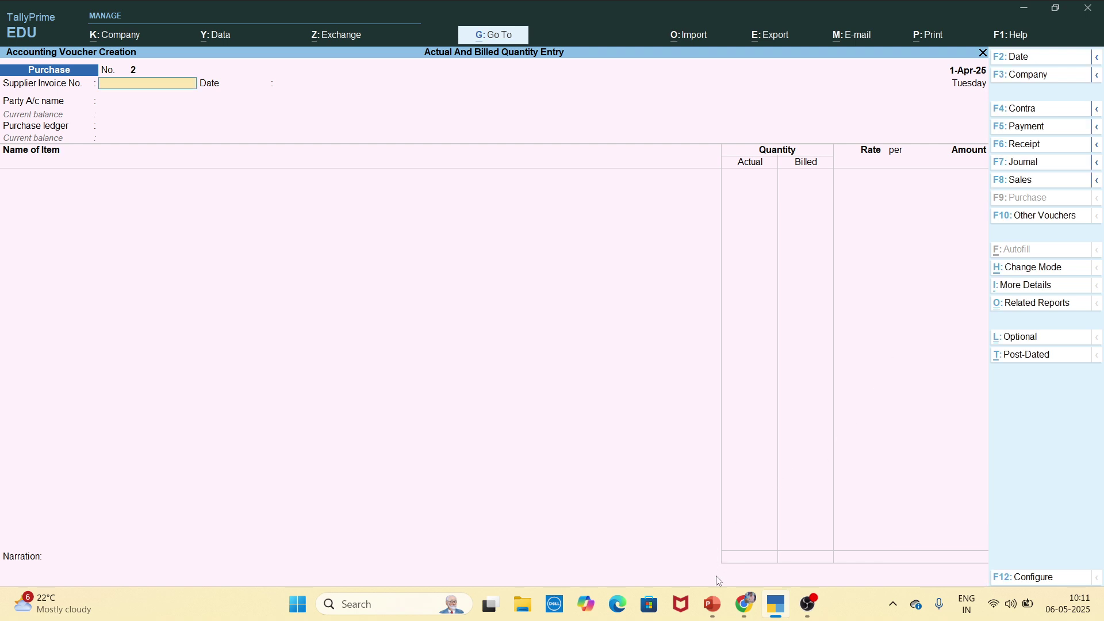
Switch to PowerPoint and show the sales entry example in full-screen view
left_click(713, 603)
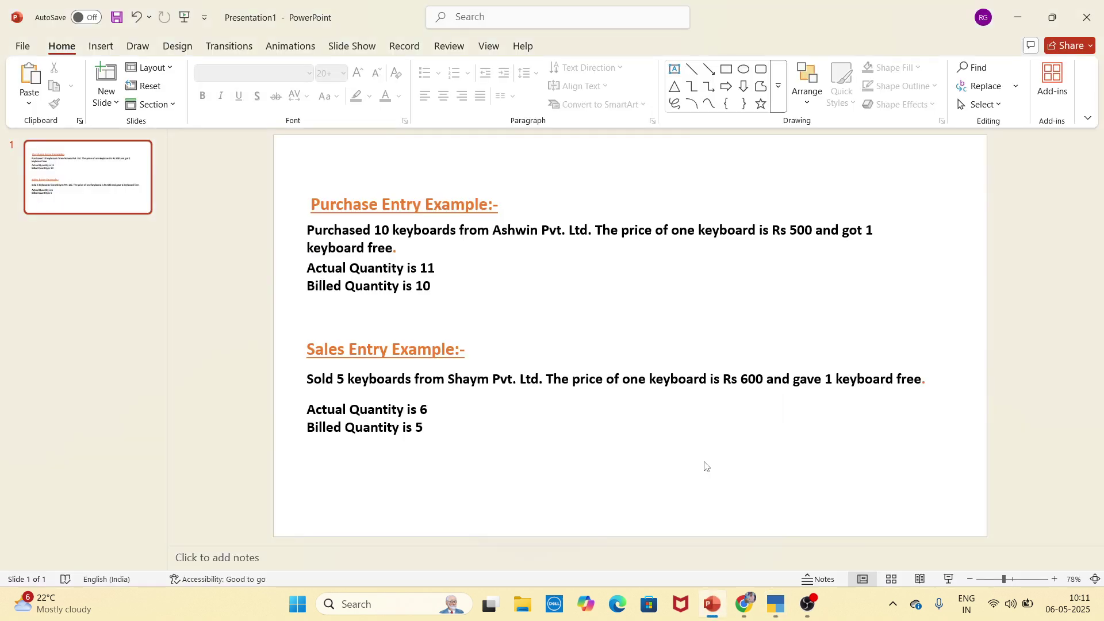
key("F5")
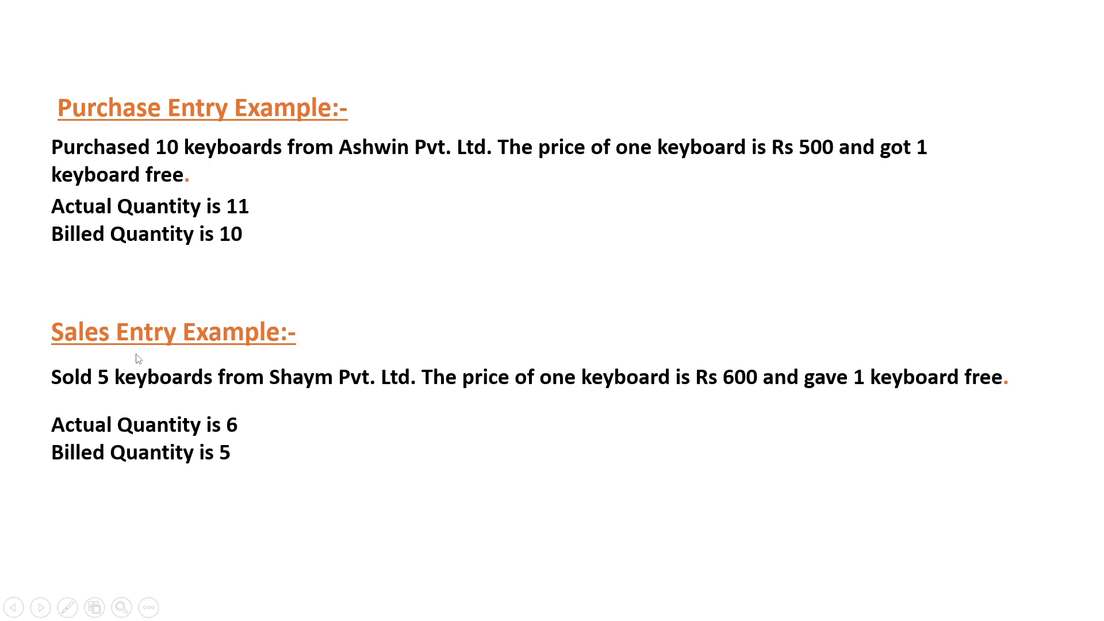